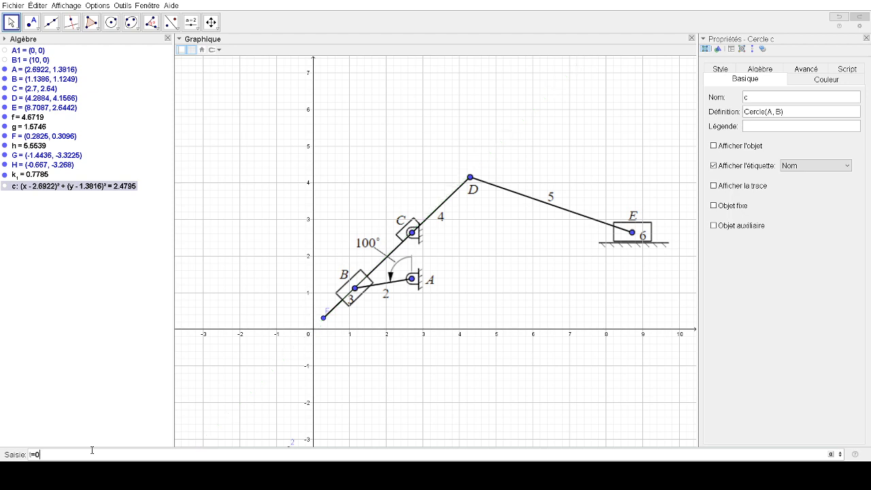
Create the number t = 0 and set its slider interval from 0 to 2π with an increment of 0.01
key("Return")
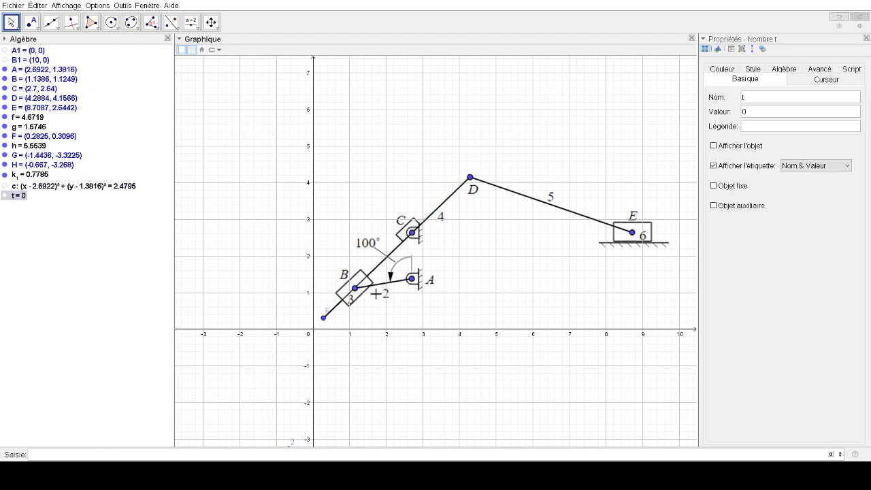
left_click(21, 198)
left_click(810, 83)
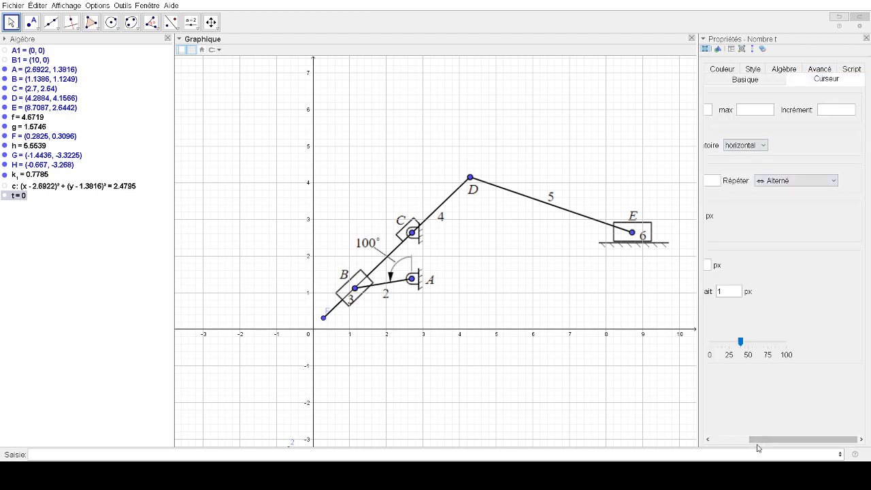
left_click(721, 440)
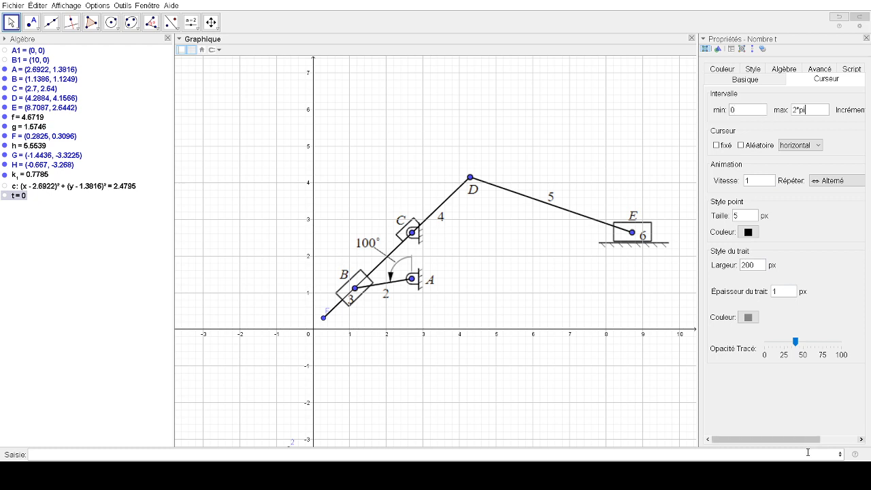
left_click(860, 440)
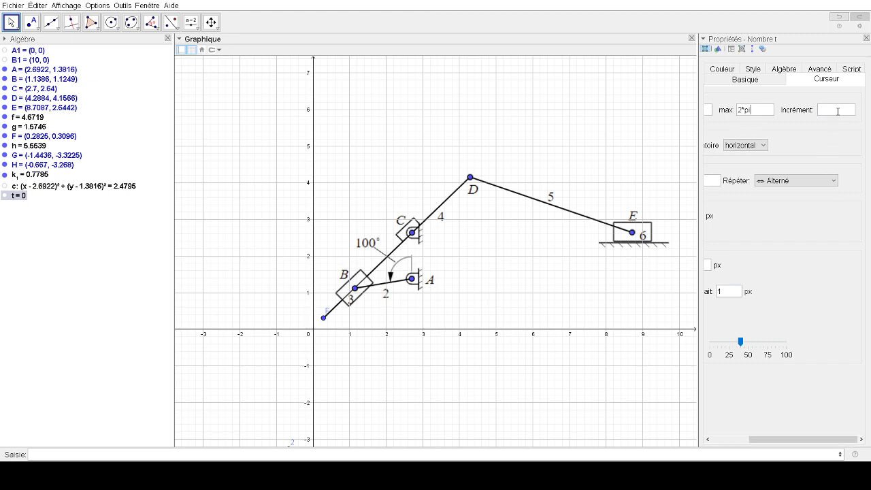
left_click(838, 111)
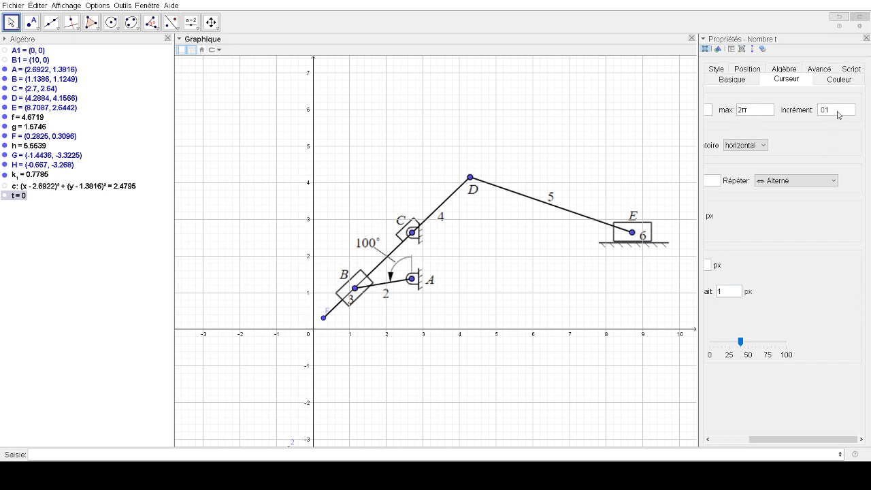
left_click(761, 111)
Define the point B' = A + Distance(A, B)*(cos(t), sin(t))
left_click(101, 453)
type("'=A+")
type("A")
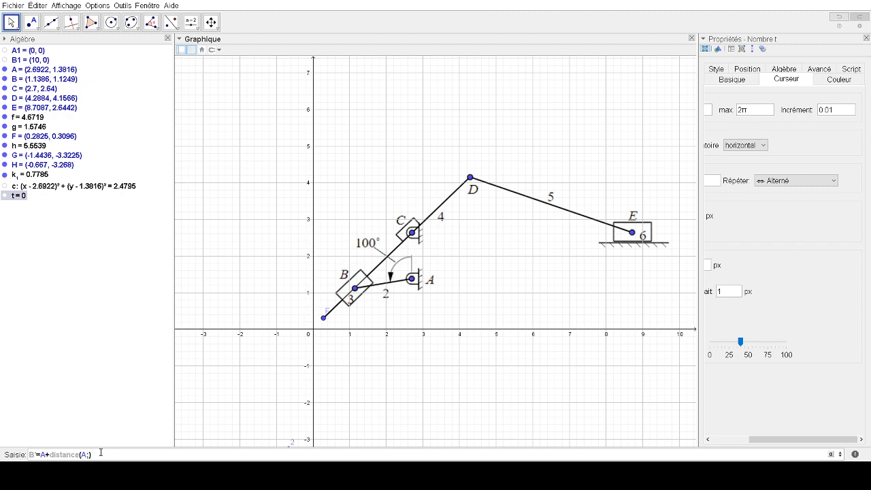
type(",B)*(cos(t")
type(",sin(t")
key("Return")
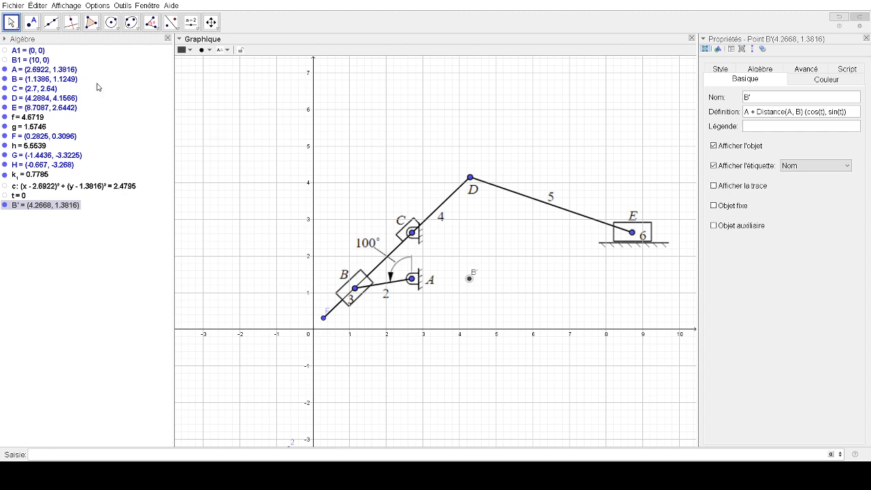
Show the slider t, move it to 3.9, and display circle c centred at A
left_click(4, 196)
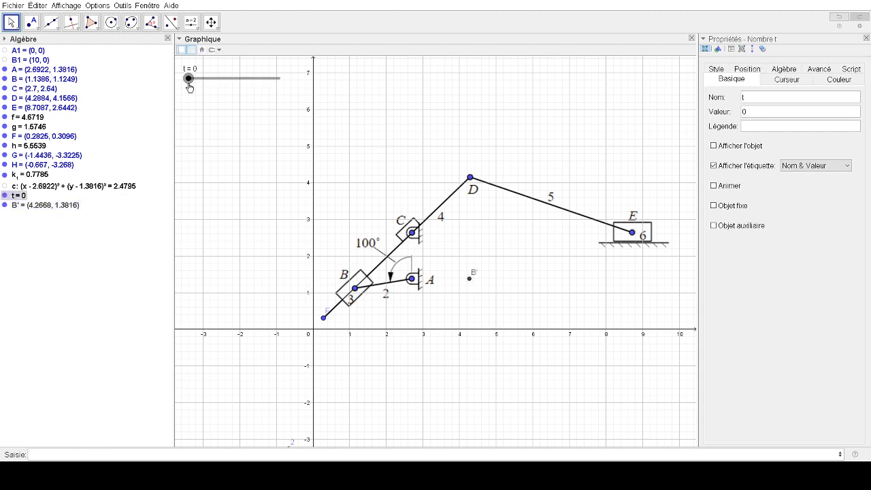
mouse_move(190, 79)
left_mouse_down()
mouse_move(274, 89)
mouse_move(215, 91)
mouse_move(231, 83)
mouse_move(293, 89)
mouse_move(279, 81)
mouse_move(181, 76)
mouse_move(315, 102)
mouse_move(220, 84)
mouse_move(306, 107)
mouse_move(217, 103)
mouse_move(270, 111)
mouse_move(211, 96)
mouse_move(259, 109)
mouse_move(236, 107)
mouse_move(245, 111)
left_mouse_up()
left_click(4, 186)
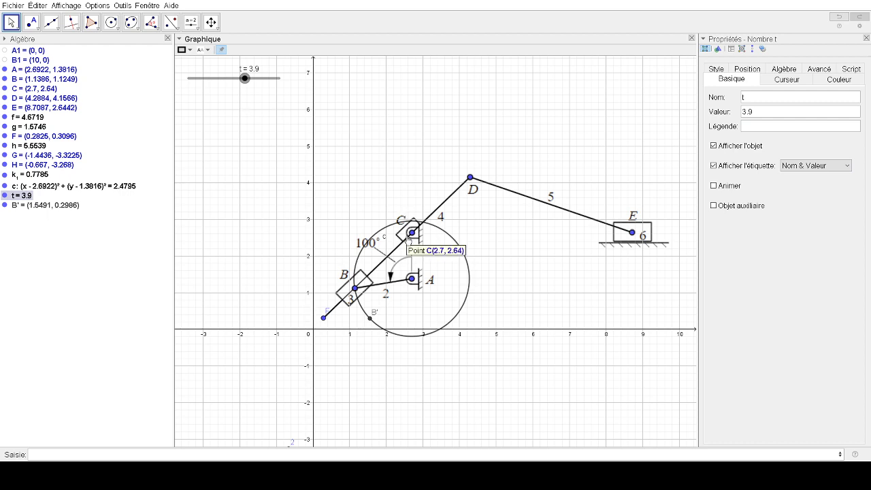
Draw a line through B' and C, and move slider t to 4.27
left_click(51, 24)
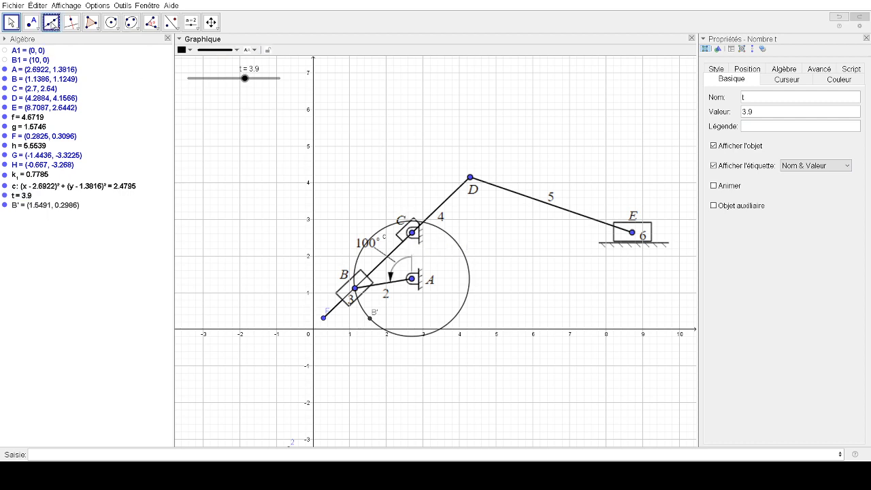
left_click(370, 319)
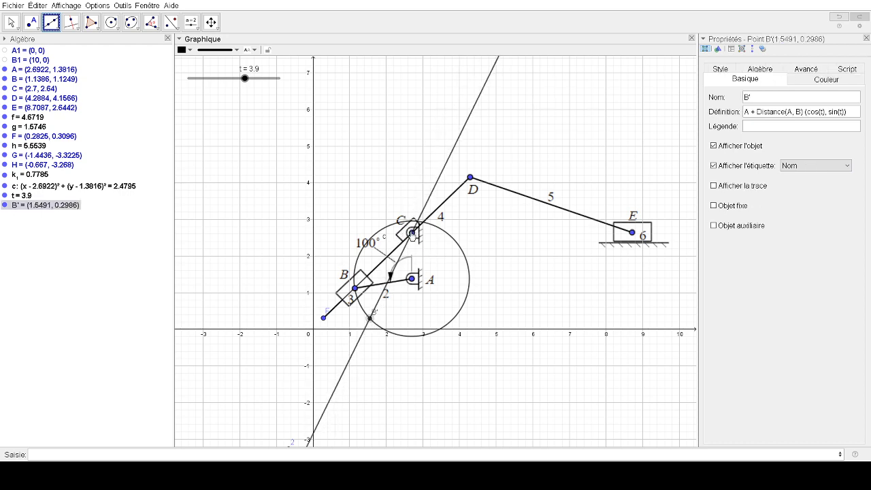
left_click(412, 234)
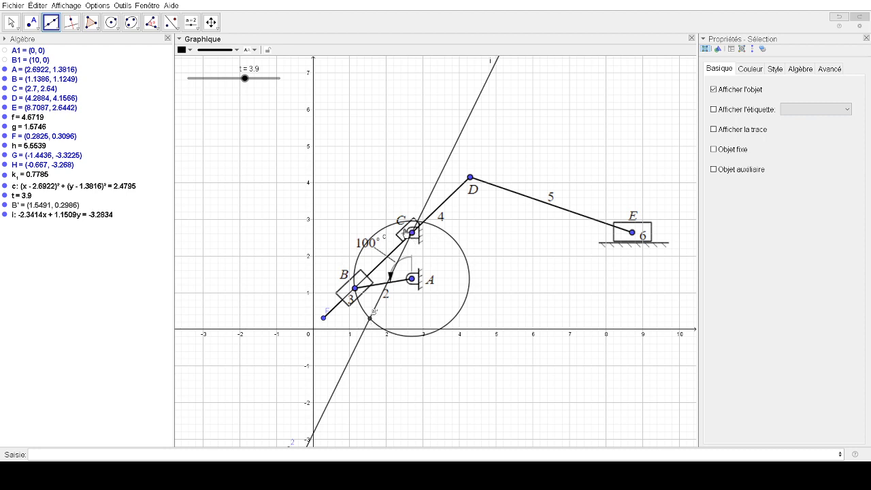
key("Escape")
mouse_move(244, 79)
left_mouse_down()
mouse_move(266, 87)
mouse_move(251, 90)
left_mouse_up()
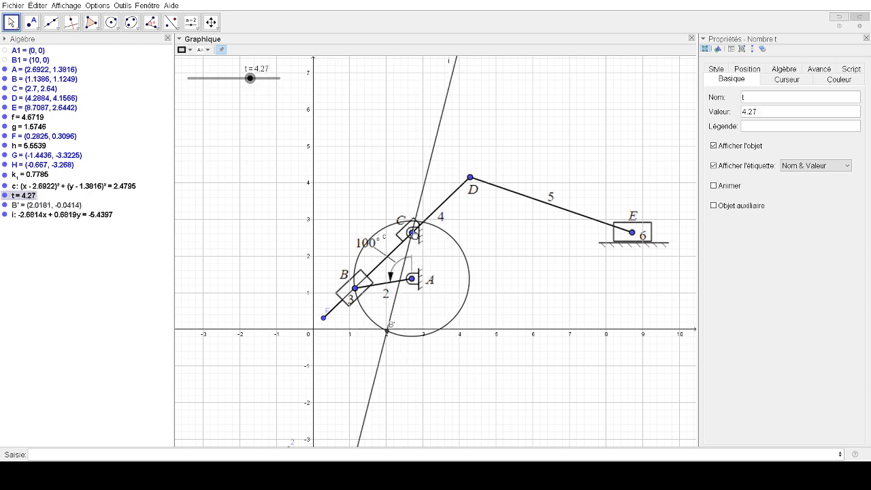
Draw a circle centred at C with a radius equal to the distance from C to D
left_click(117, 29)
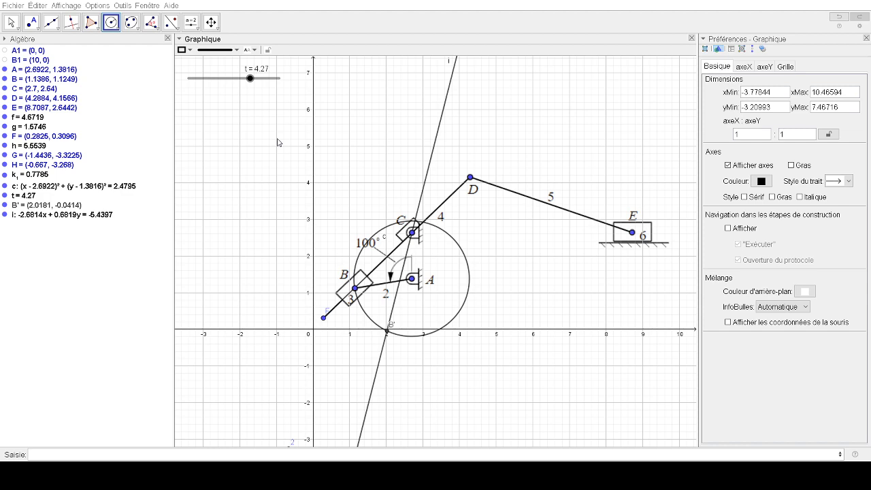
left_click(412, 233)
left_click(471, 177)
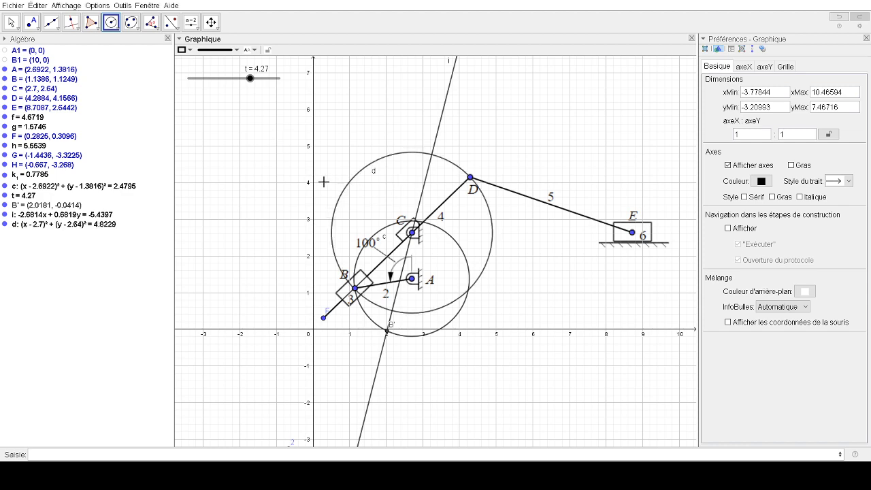
Mark the upper intersection of line B'C with the circle through D and name the point D'
left_click(30, 23)
left_click(432, 155)
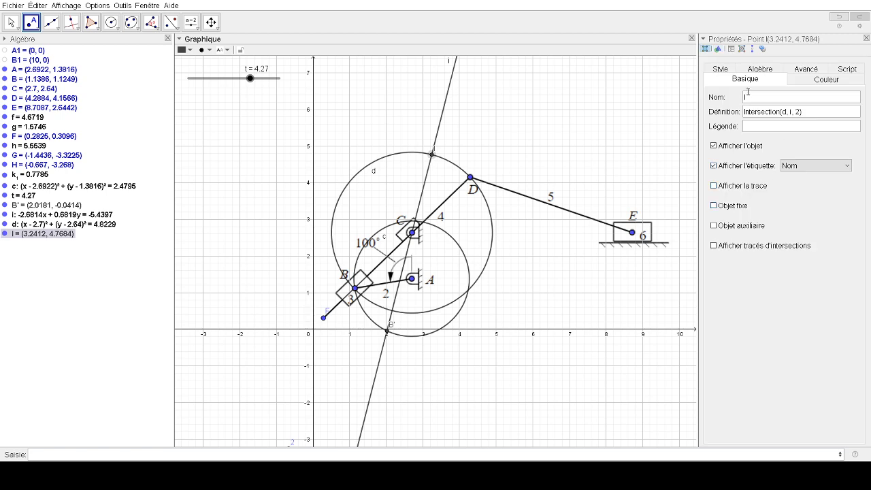
left_click(755, 98)
type("D'")
key("Return")
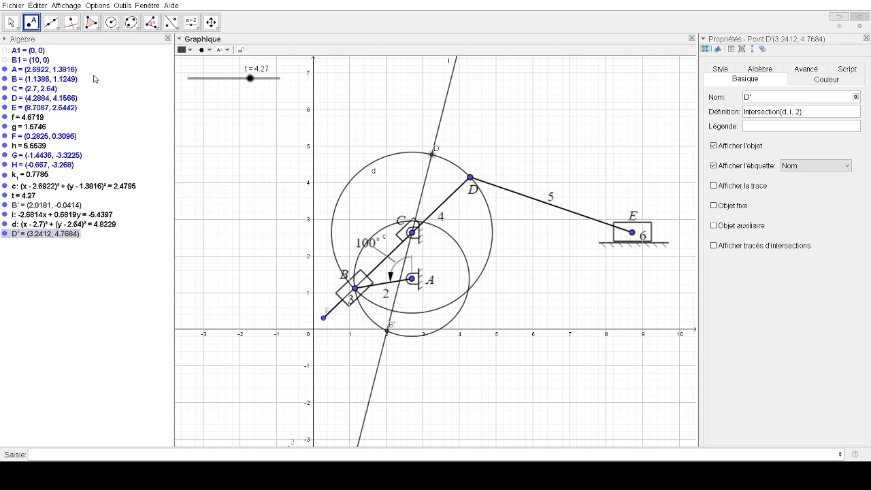
Draw a horizontal line through point E, perpendicular to the y-axis
left_click(71, 22)
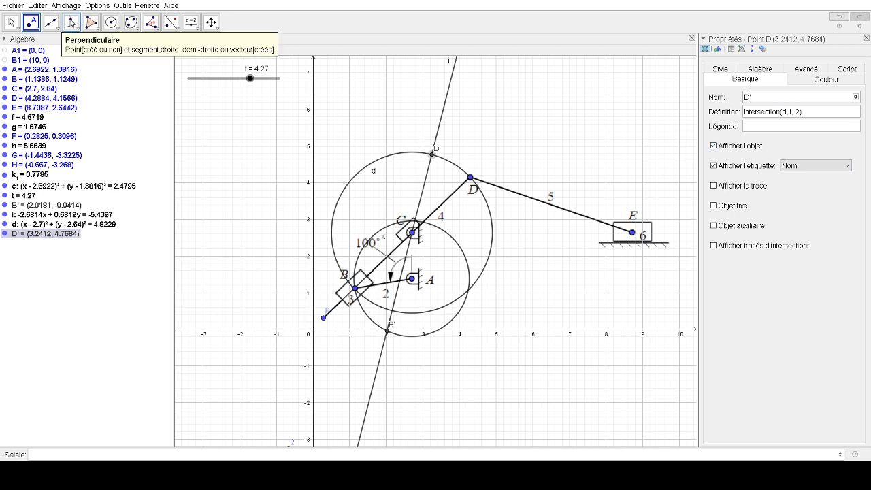
left_click(632, 233)
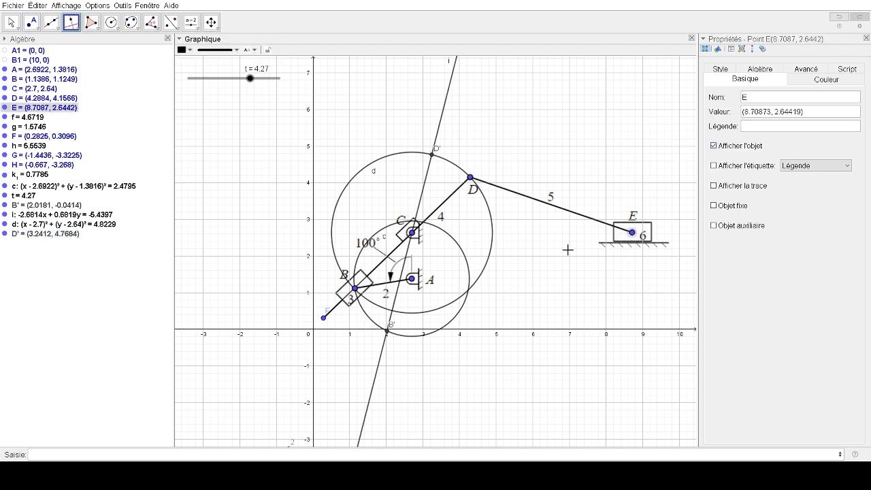
left_click(311, 229)
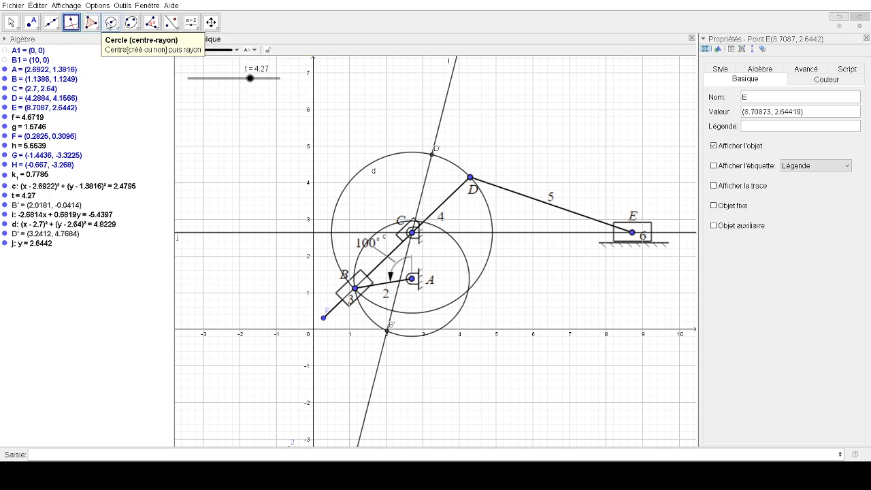
Draw a circle centred at D' with a radius equal to the length of segment DE
left_click(111, 22)
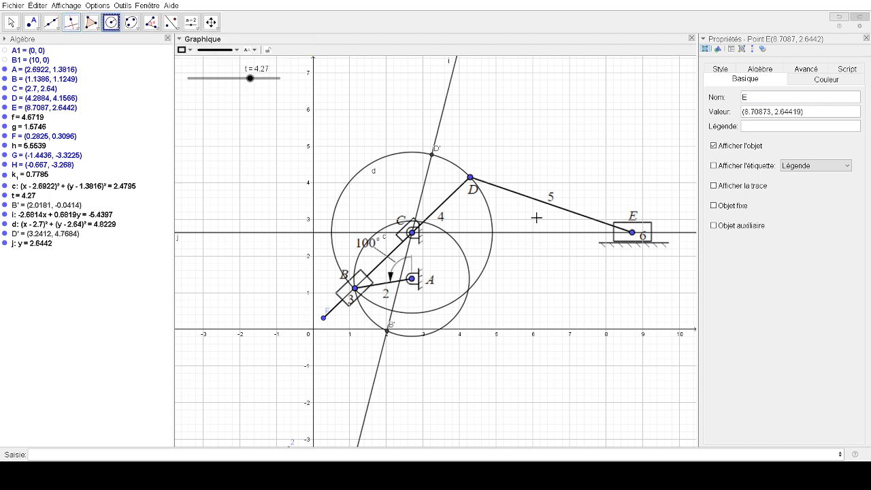
left_click(431, 157)
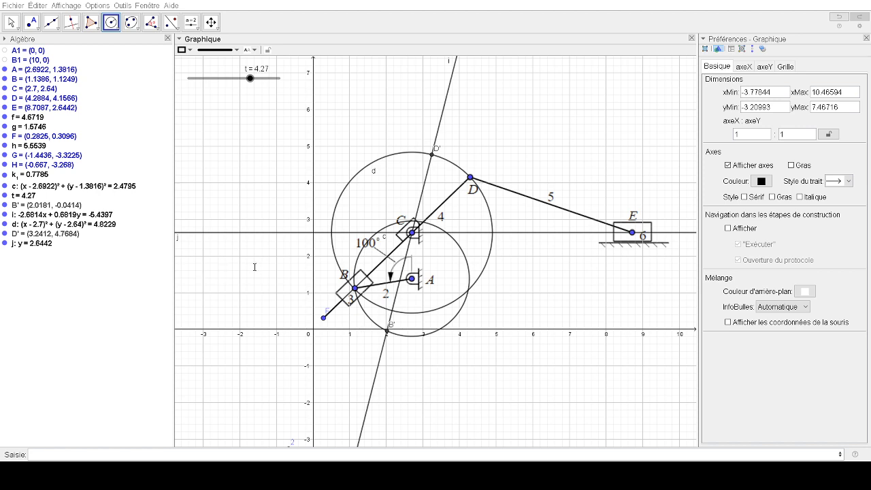
left_click(269, 287)
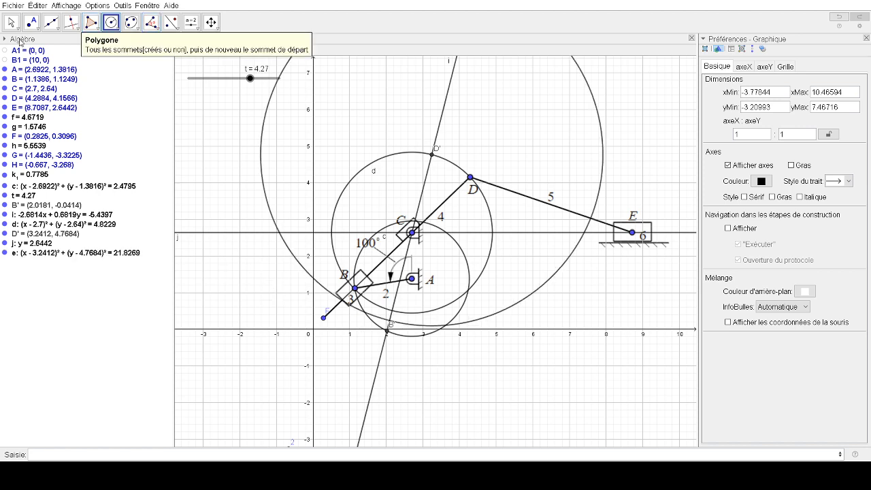
Mark the intersection of the circle around D' with the horizontal line near E as E', and hide that circle
left_click(32, 22)
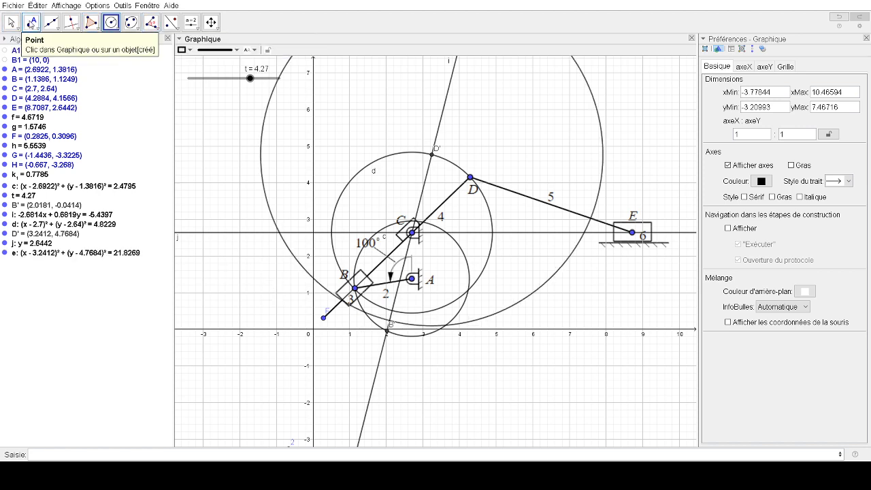
left_click(584, 234)
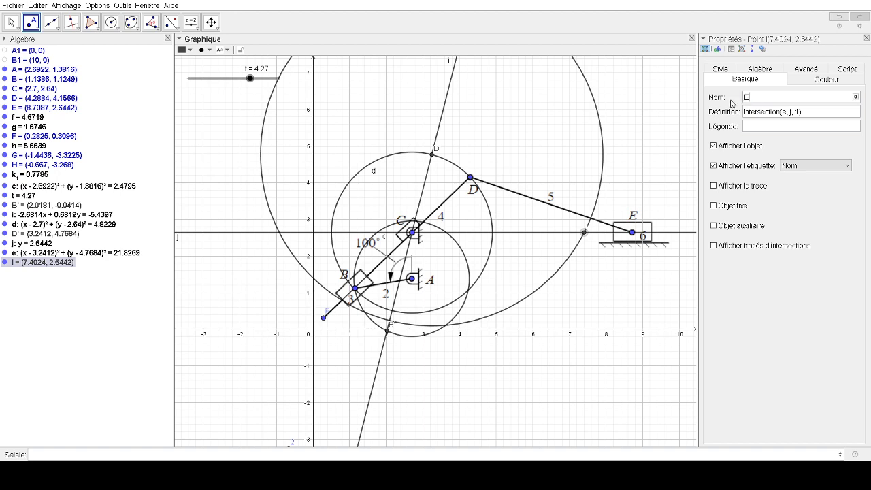
type("E'")
key("Return")
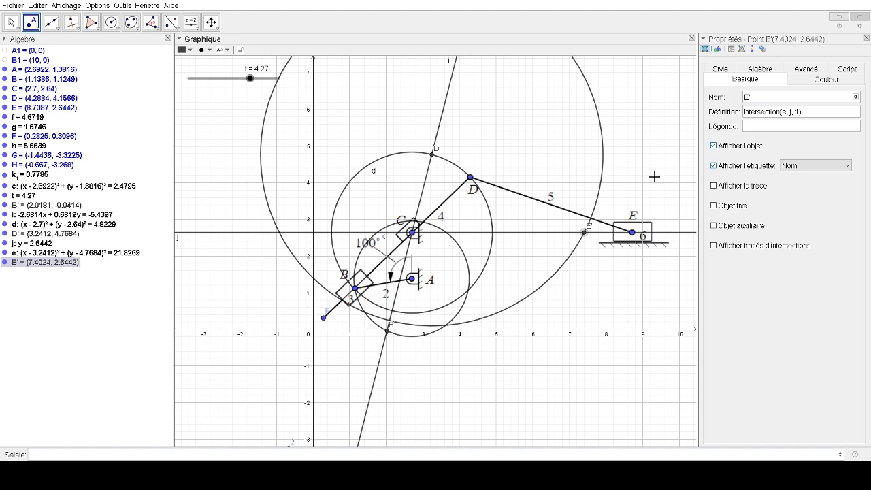
right_click(601, 136)
left_click(638, 161)
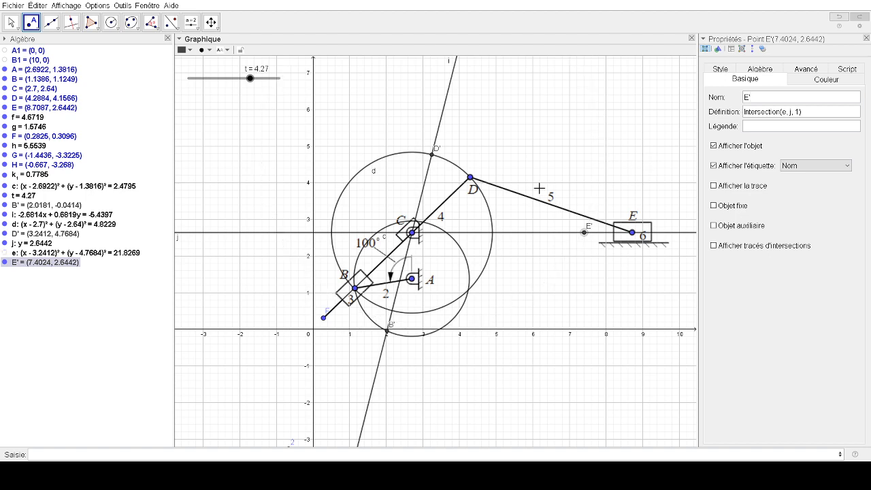
Draw a segment from E' to D' and colour it red (255, 0, 0)
left_click(54, 27)
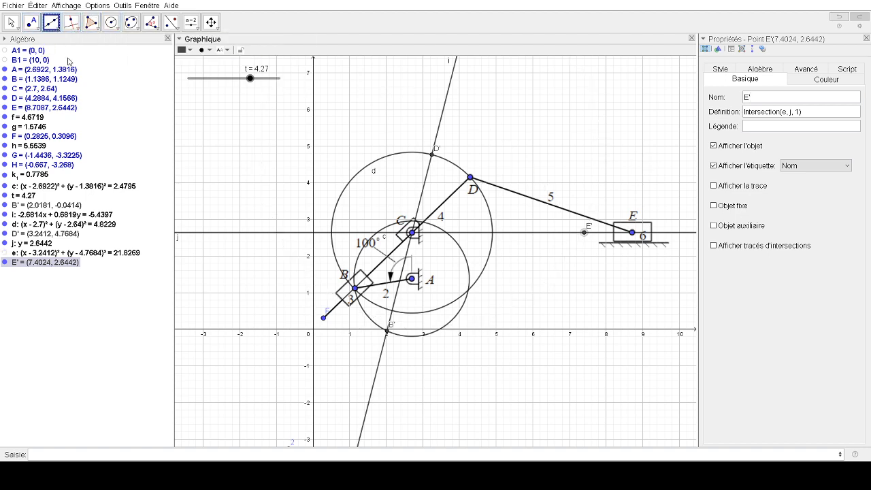
left_click(584, 232)
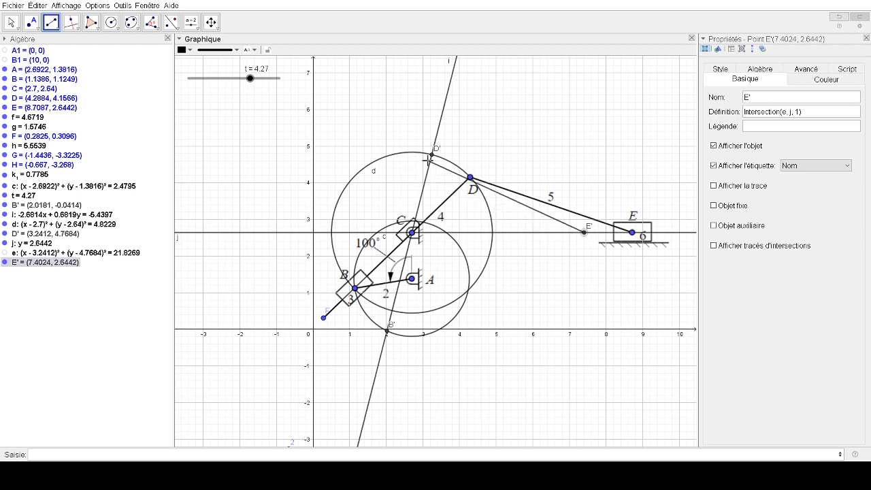
left_click(432, 156)
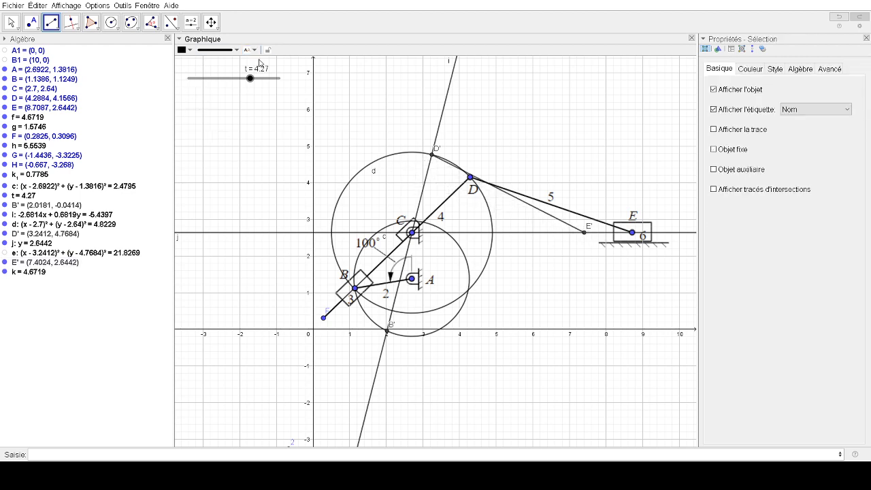
left_click(564, 227)
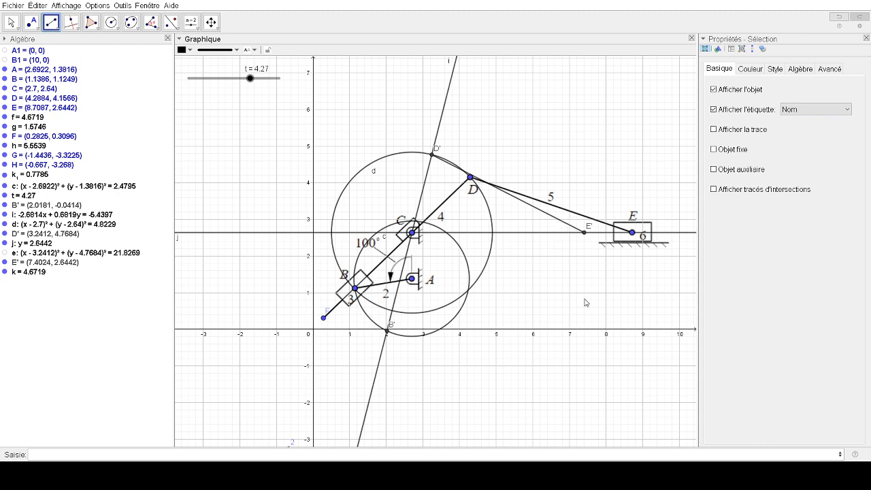
left_click(750, 69)
left_click(723, 89)
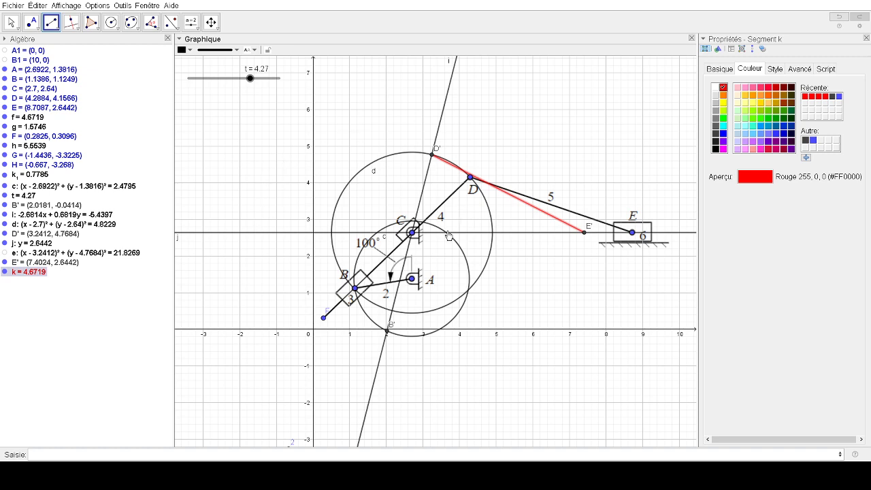
Draw a circle centred at C with a radius equal to the distance from C to F
left_click(111, 22)
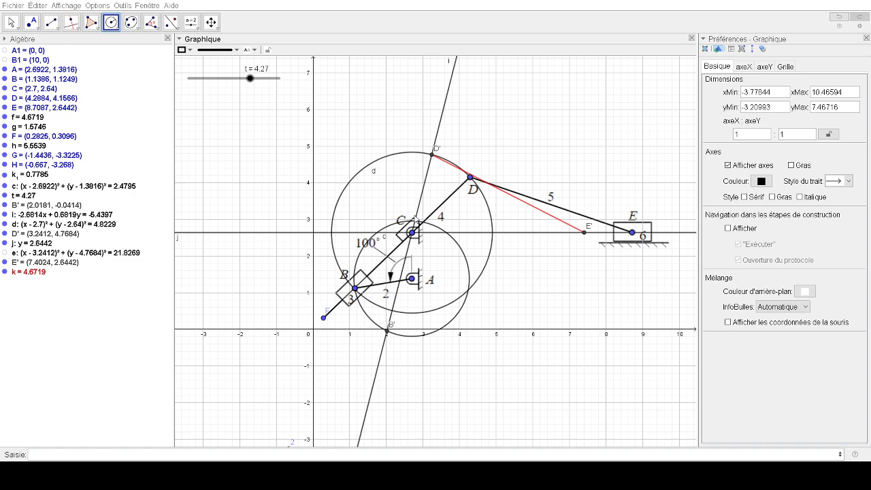
left_click(462, 247)
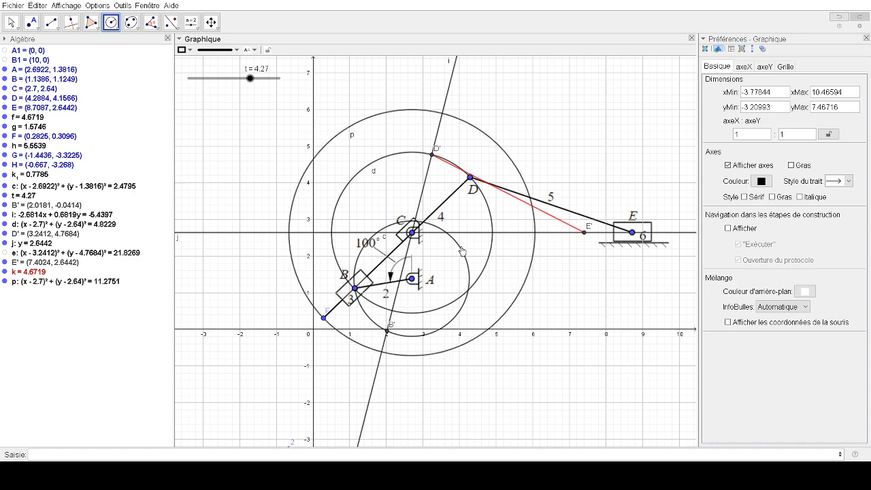
Mark the lower intersection of the largest circle around C with the line through B' and C, and name it F'
left_click(31, 22)
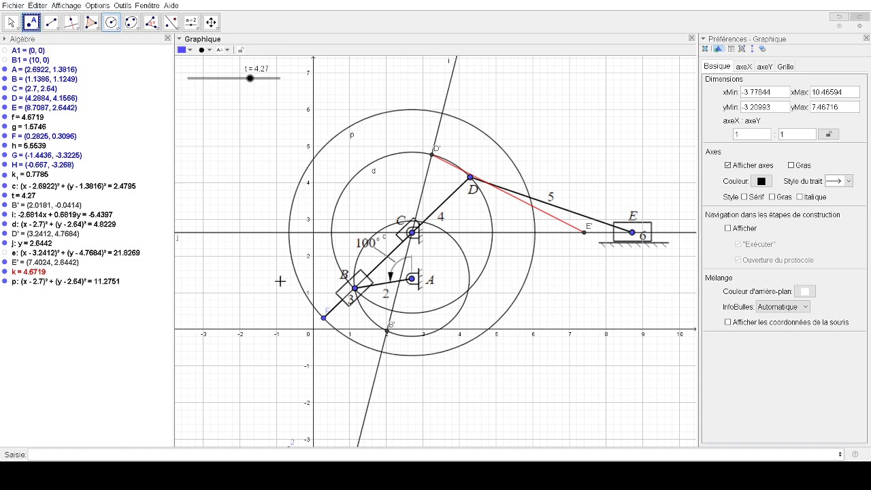
left_click(382, 352)
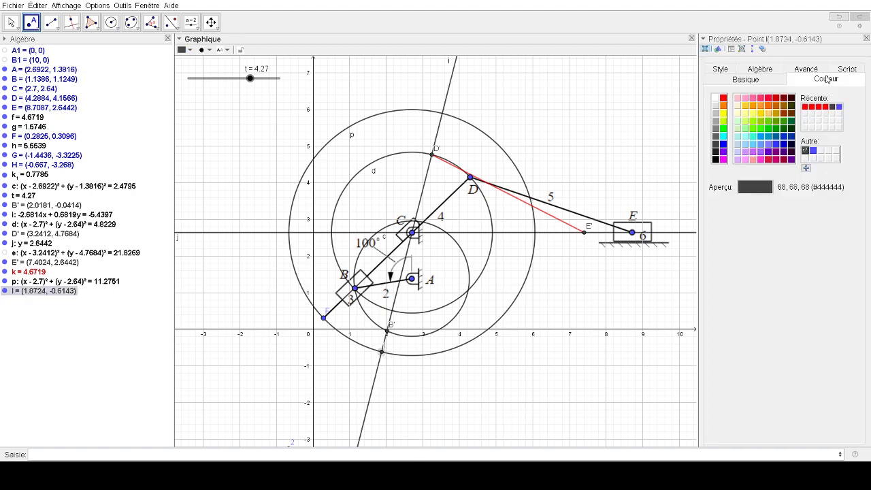
left_click(730, 81)
left_click(743, 97)
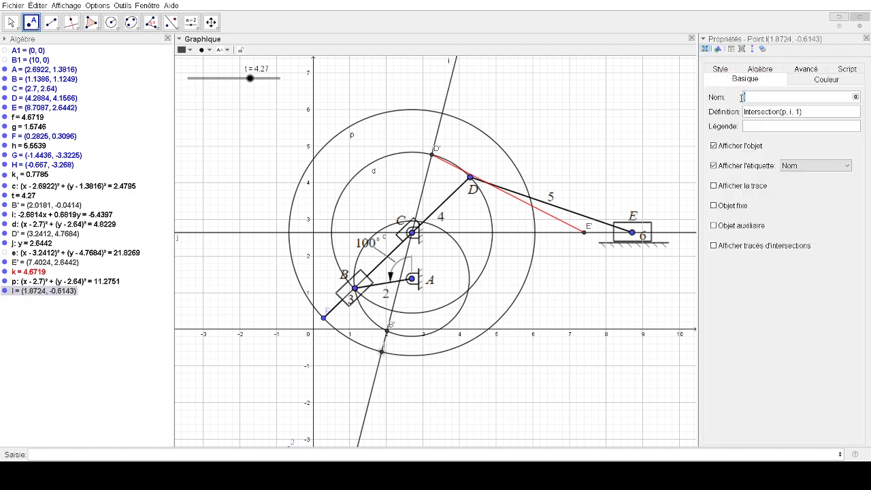
type("F'")
key("Return")
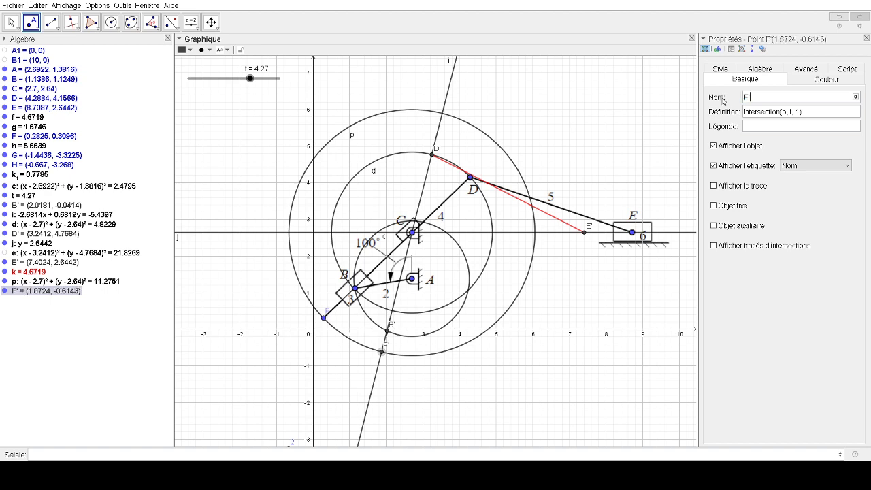
left_click(755, 125)
Hide the two construction circles centred at C and the line through B' and D'
right_click(459, 120)
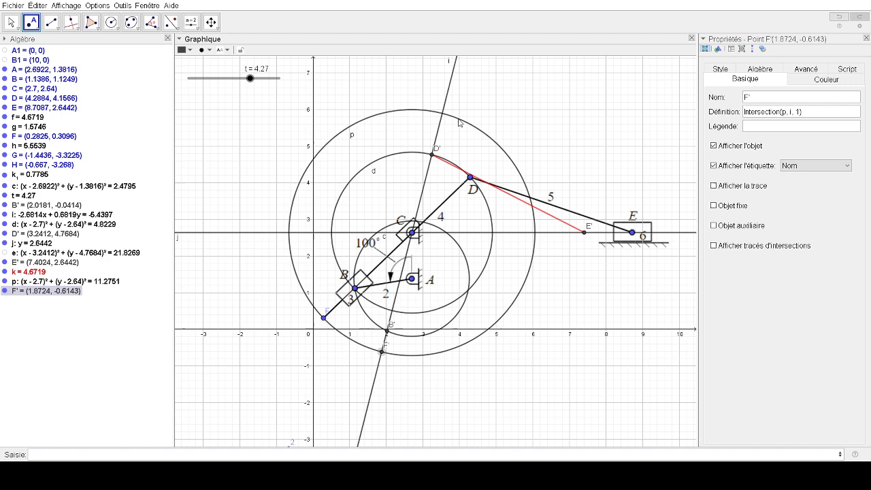
left_click(507, 152)
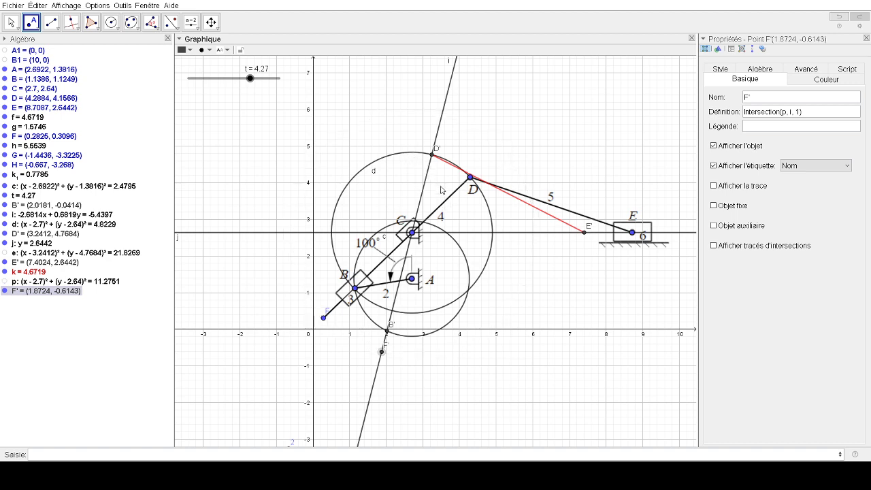
left_click(442, 159)
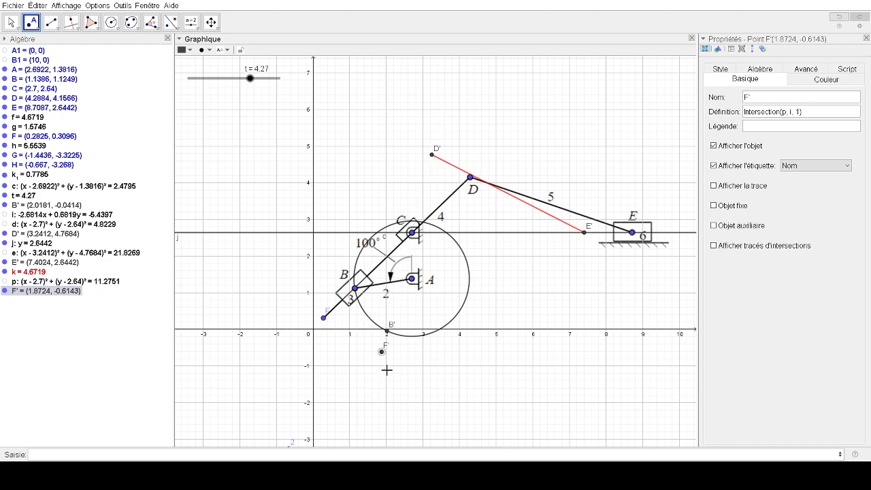
Draw a segment from F' to D' and another segment from A to B'
left_click(51, 22)
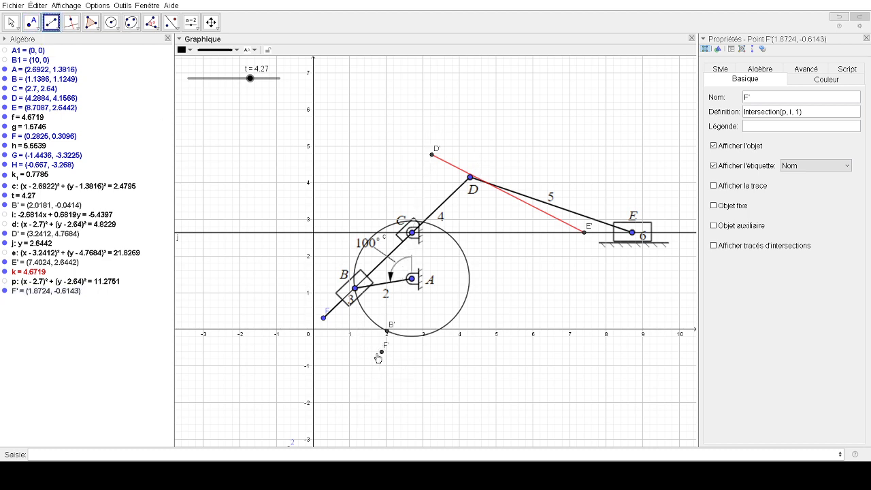
left_click(381, 352)
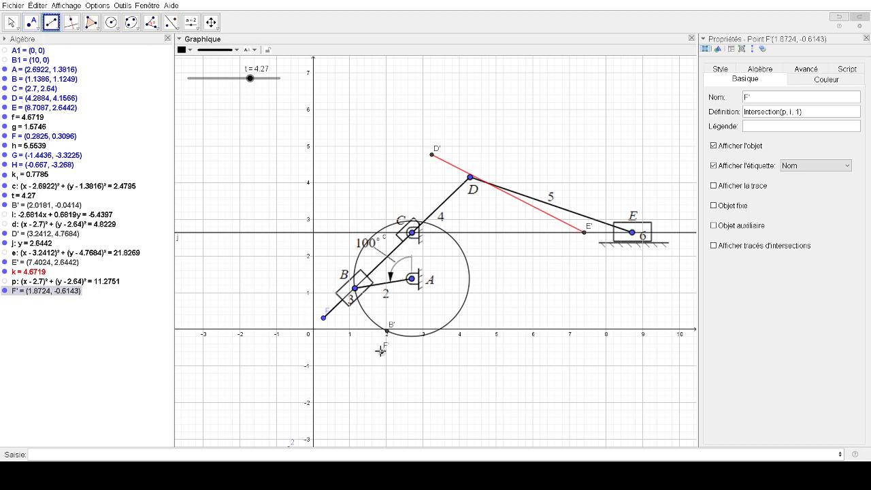
left_click(434, 156)
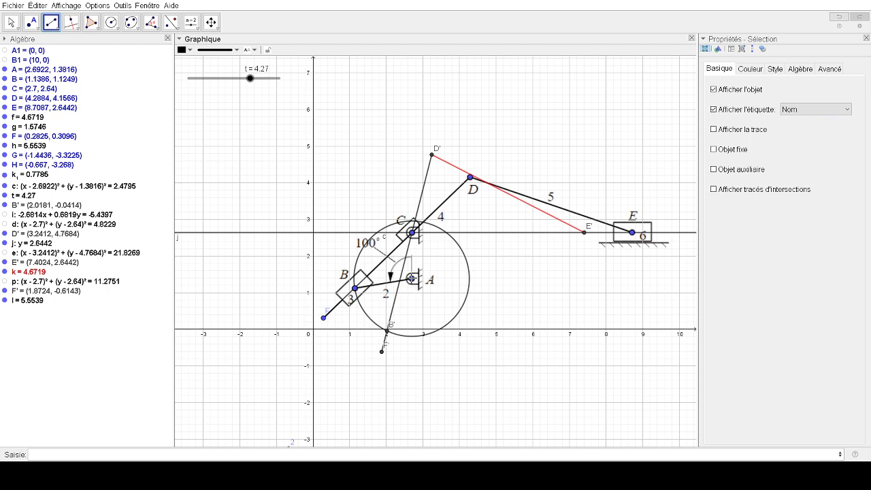
left_click(412, 279)
left_click(387, 331)
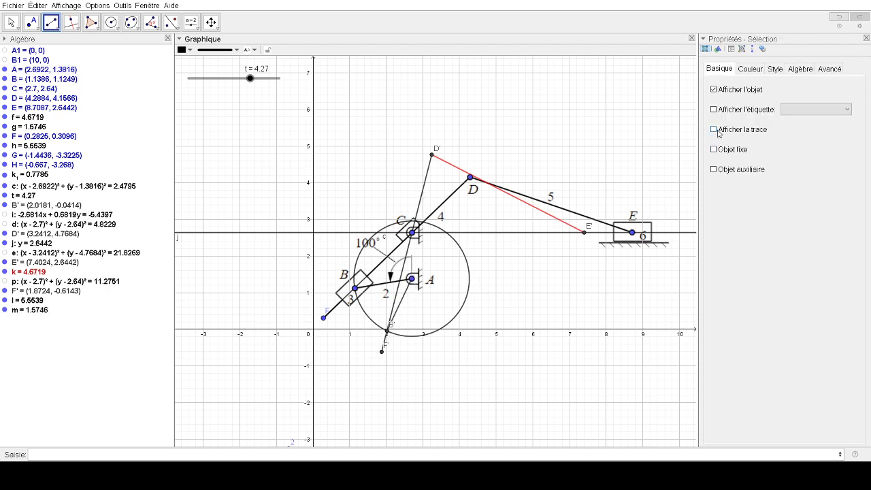
Colour the segments F'D' and AB' red (255, 0, 0)
left_click(749, 69)
left_click(716, 95)
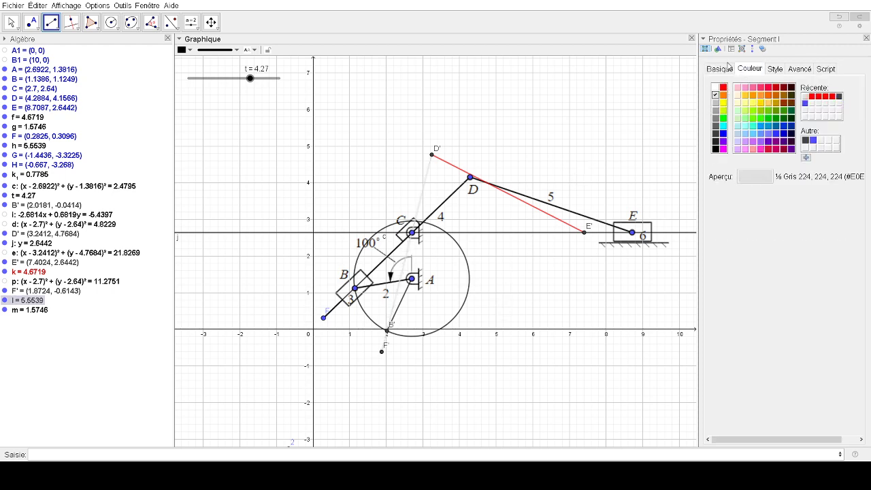
left_click(724, 87)
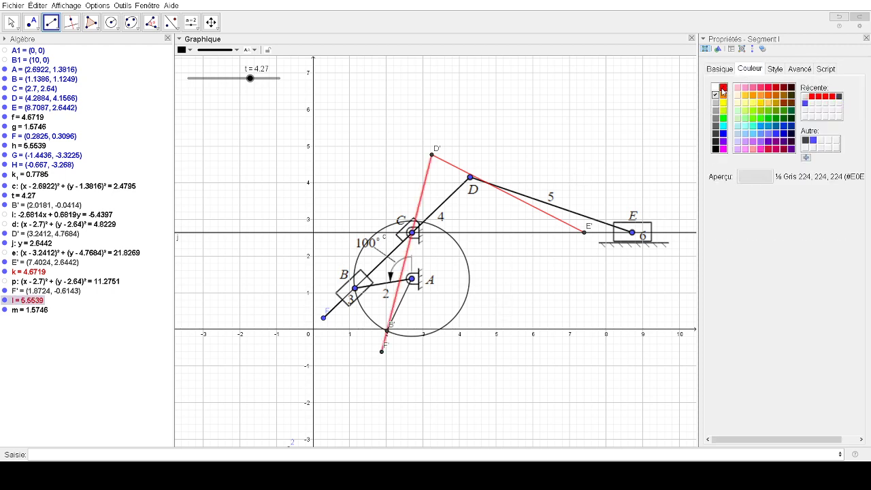
left_click(399, 306)
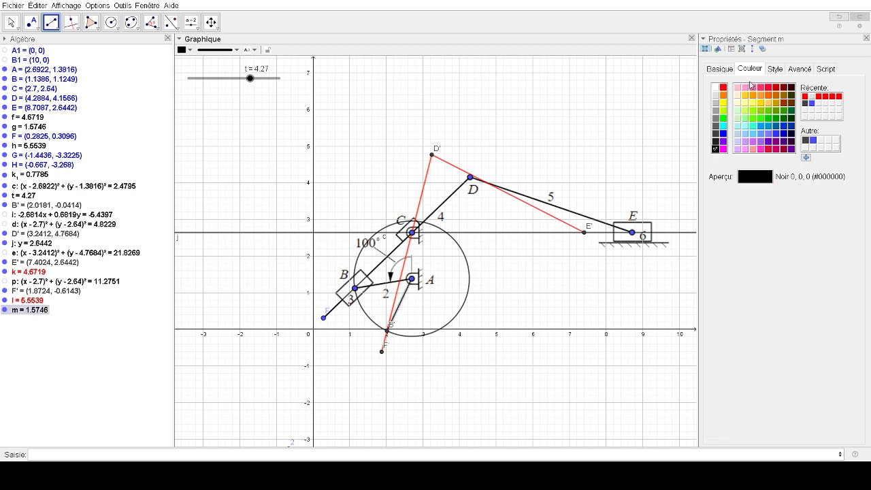
left_click(723, 88)
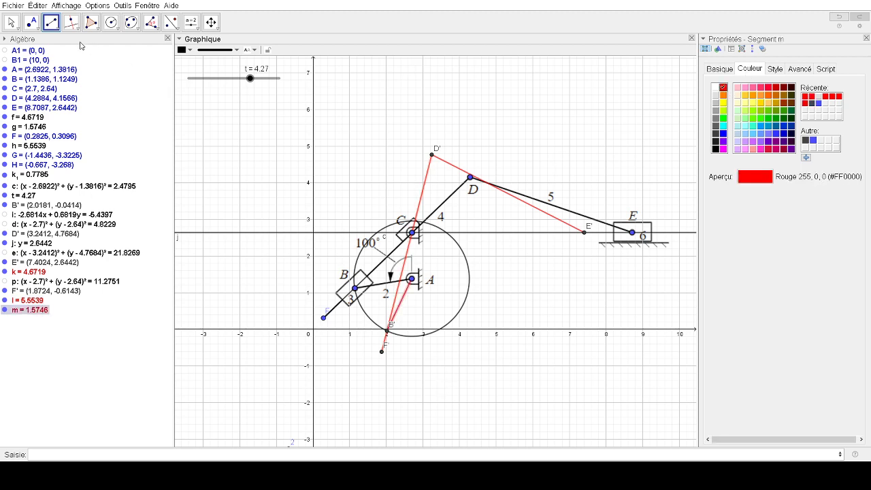
Check the linkage's motion by moving slider t to about 4.15 and briefly running its animation
left_click(11, 22)
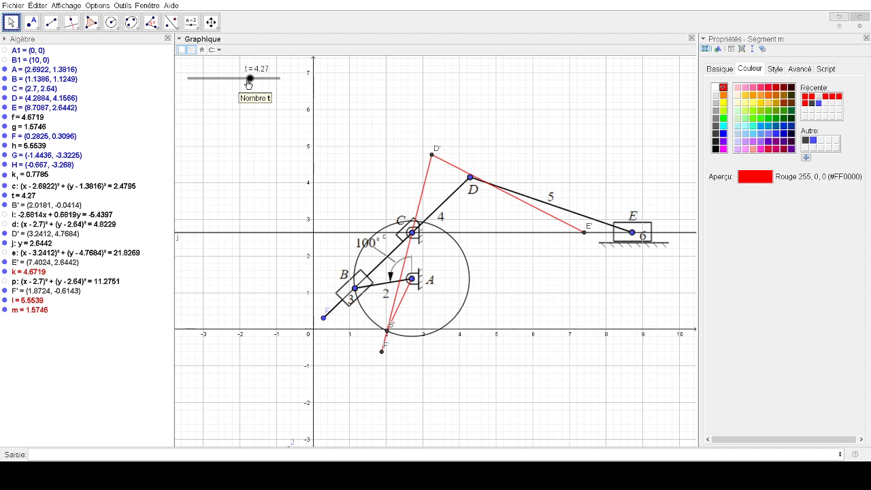
left_click_drag(249, 83, 250, 107)
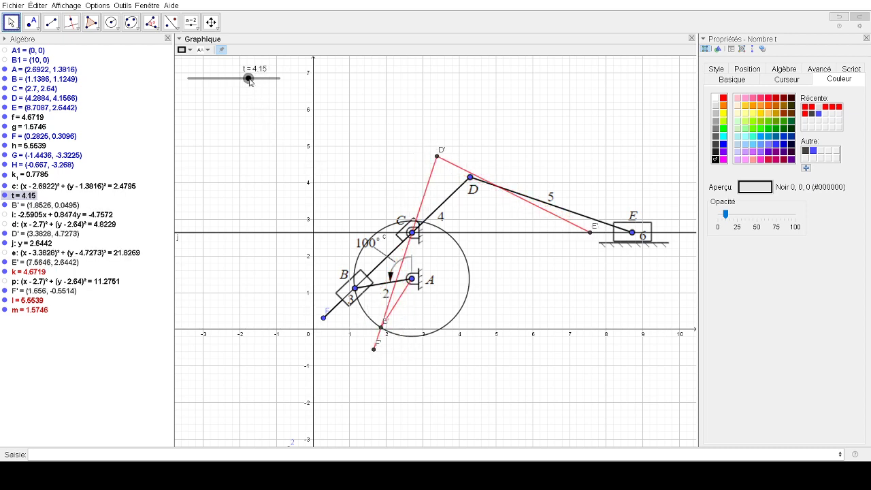
left_click(787, 79)
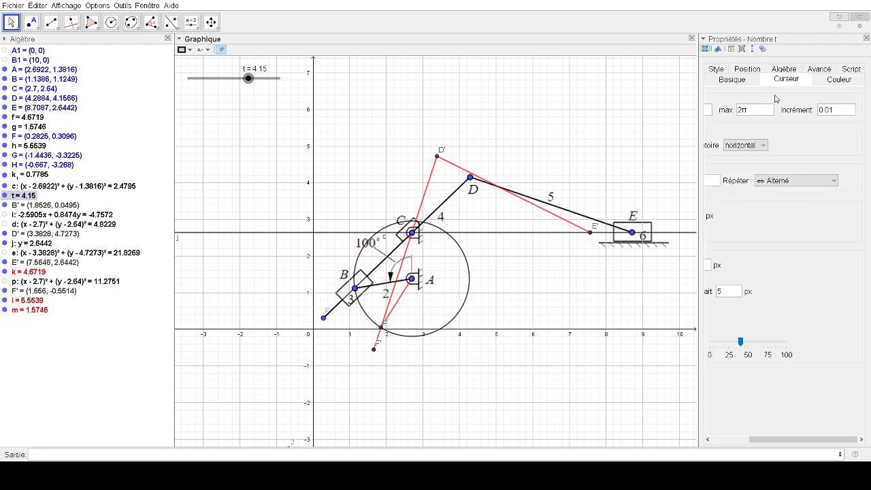
left_click(730, 80)
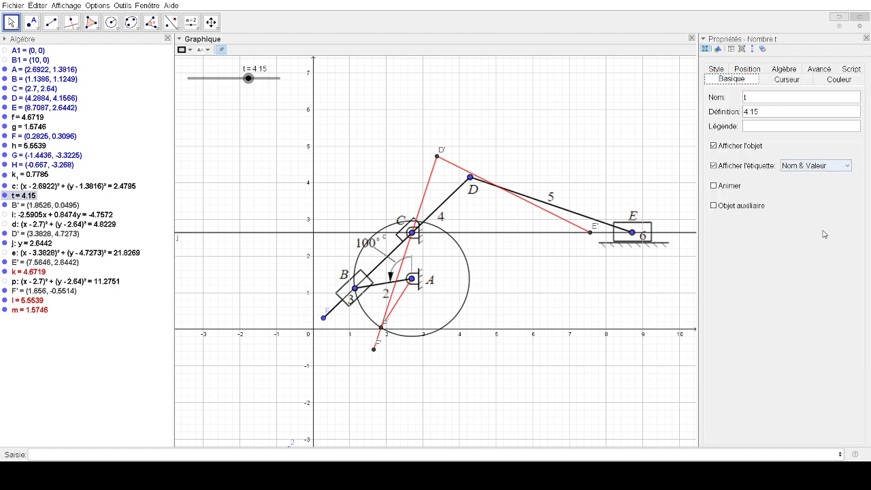
left_click(725, 190)
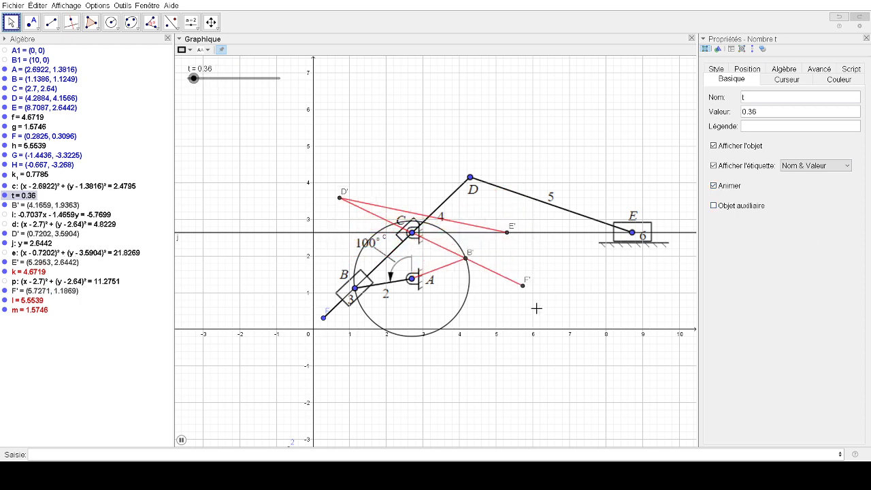
left_click(714, 185)
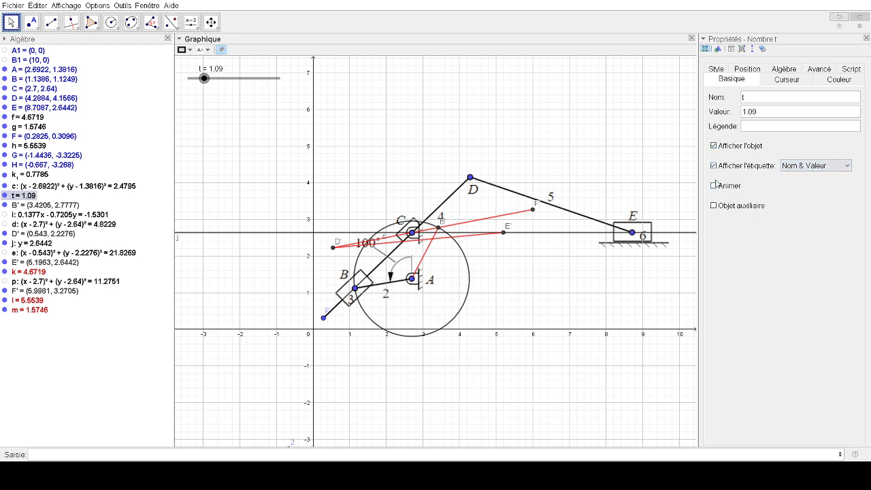
Set the animation repeat mode of slider t to Croissant and test the motion by starting and stopping the animation
left_click(787, 81)
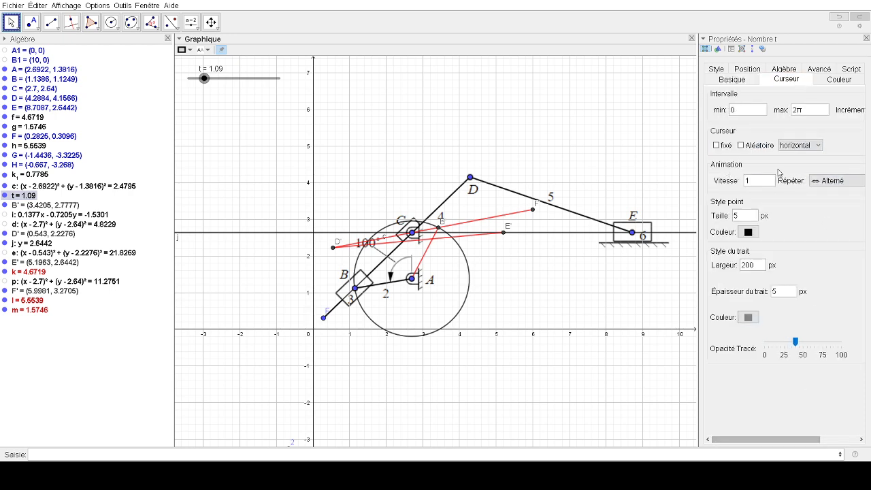
left_click(820, 205)
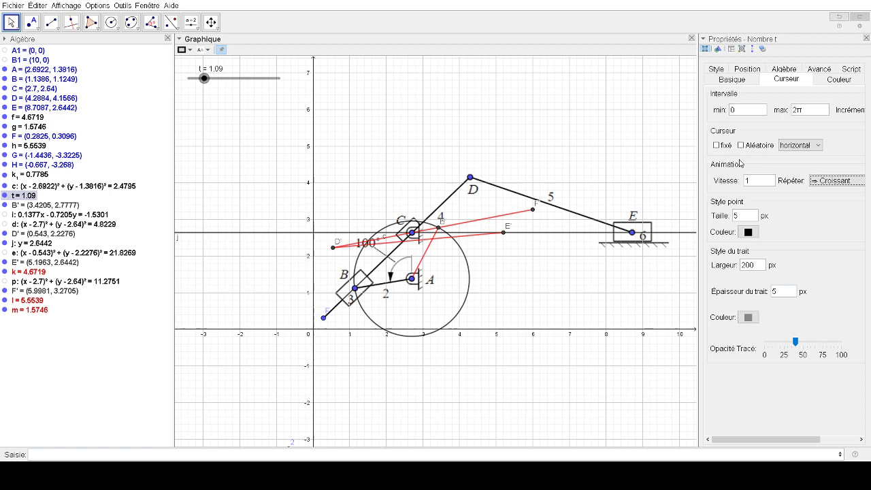
left_click(732, 79)
left_click(723, 190)
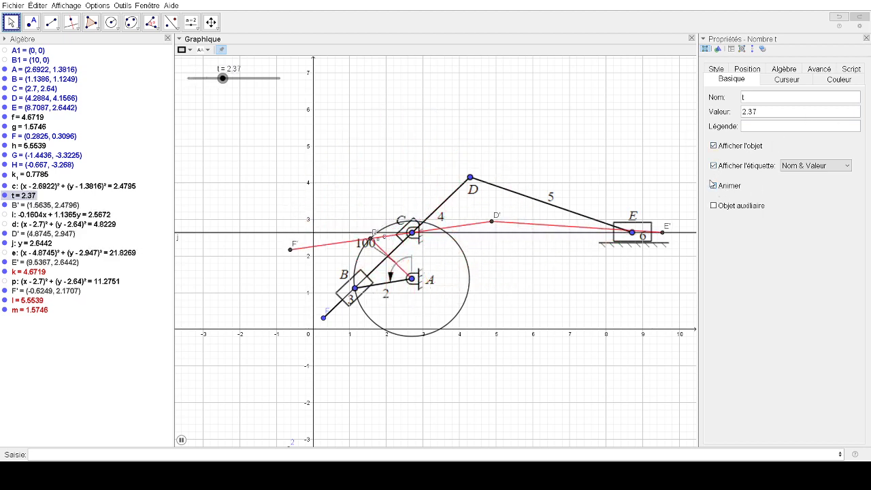
left_click(715, 186)
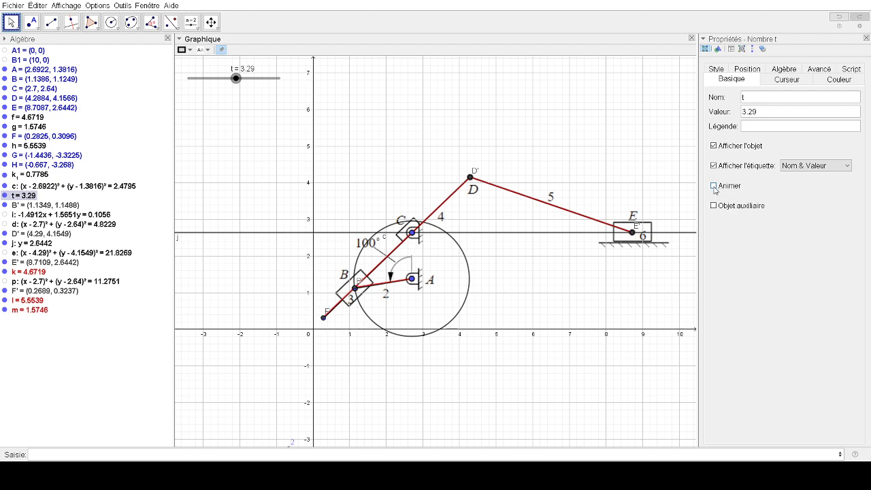
left_click(714, 186)
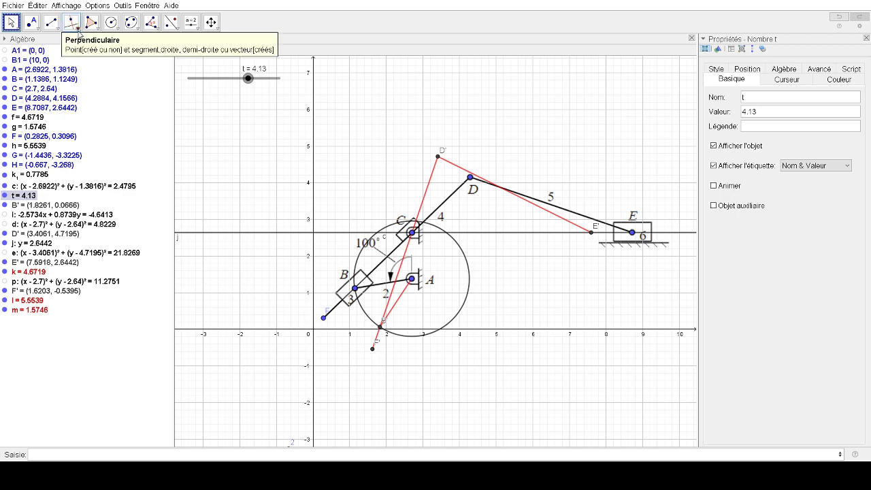
Turn on the trace for the red segments E'D', F'D' and AB'
left_click(454, 167)
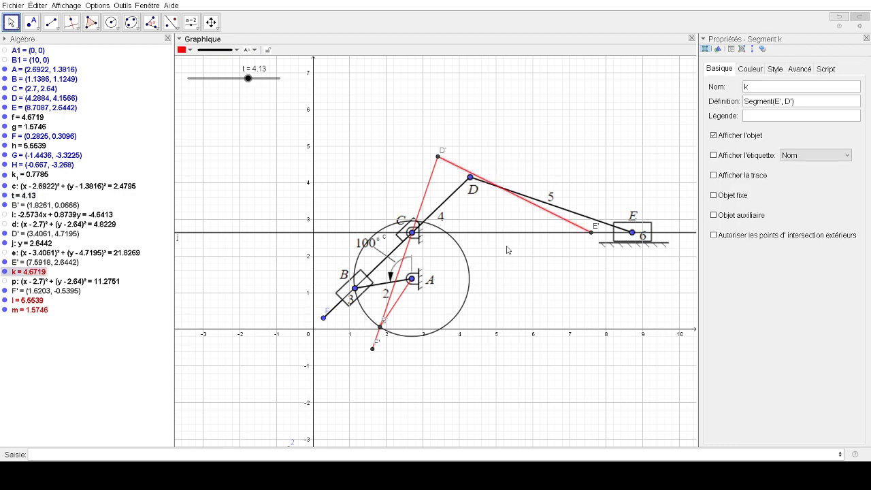
left_click(746, 177)
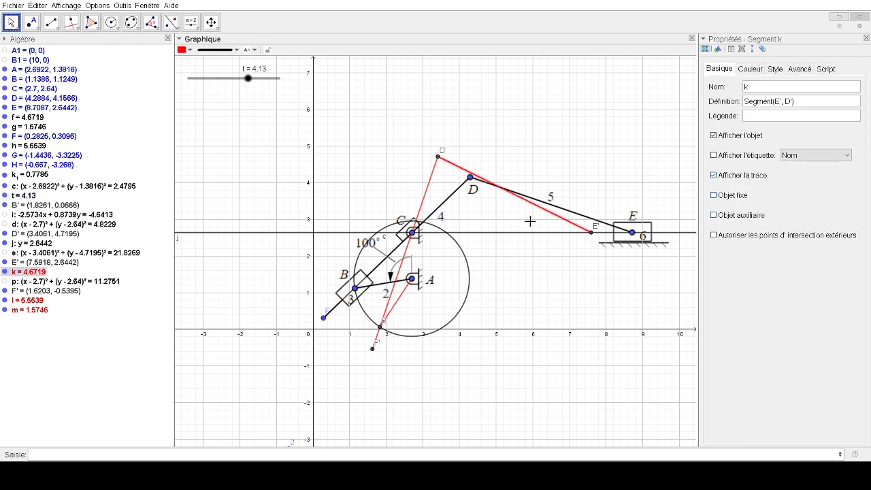
left_click(431, 191)
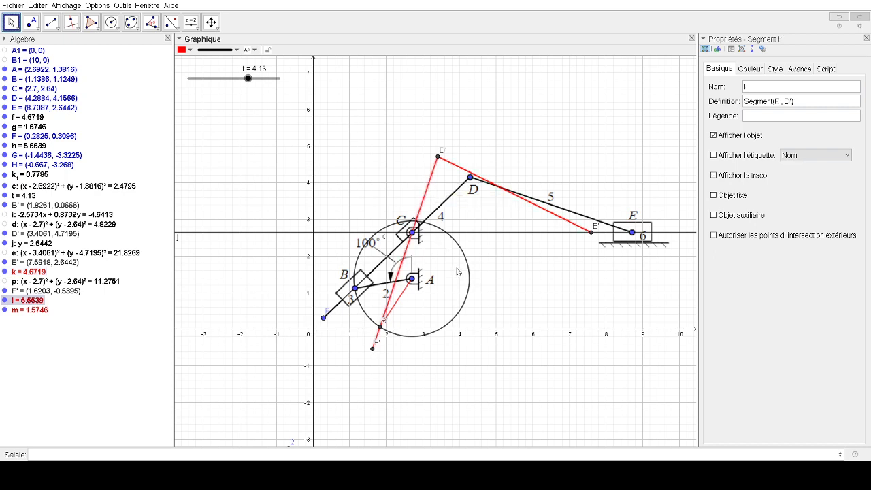
left_click(729, 180)
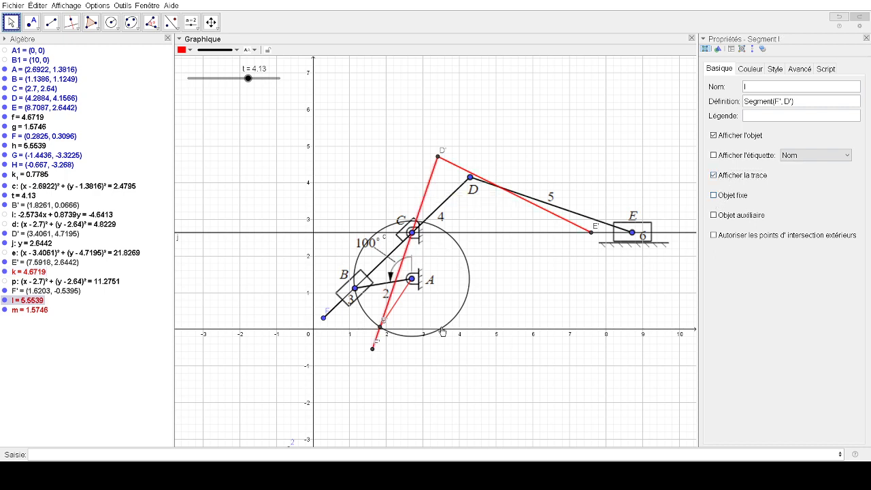
left_click(398, 305)
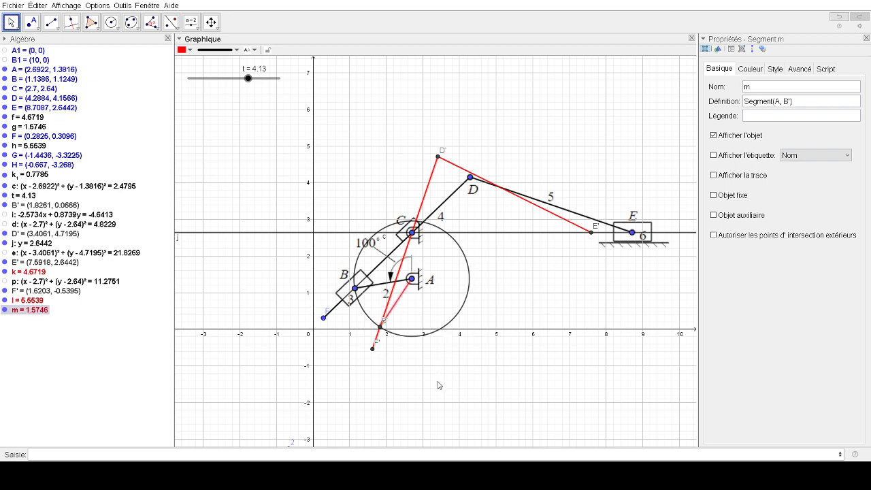
left_click(735, 177)
Animate slider t to trace the area swept by the red segments, and stop the animation
left_click(248, 78)
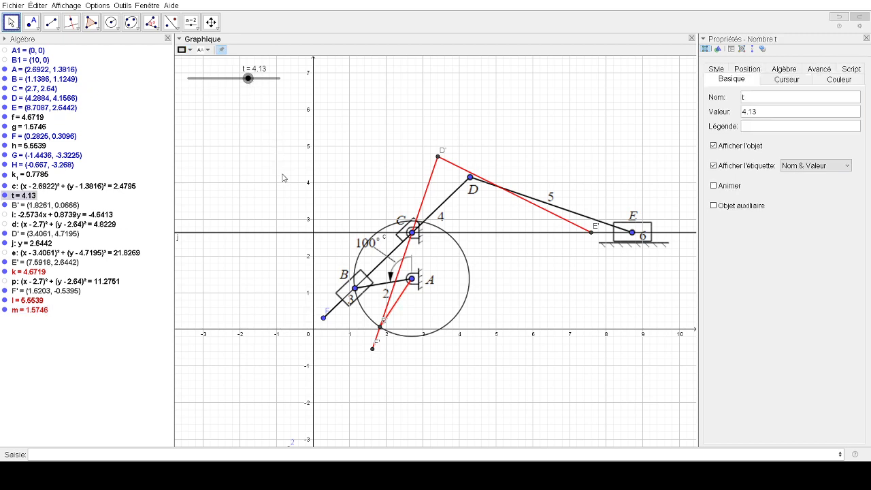
left_click(787, 79)
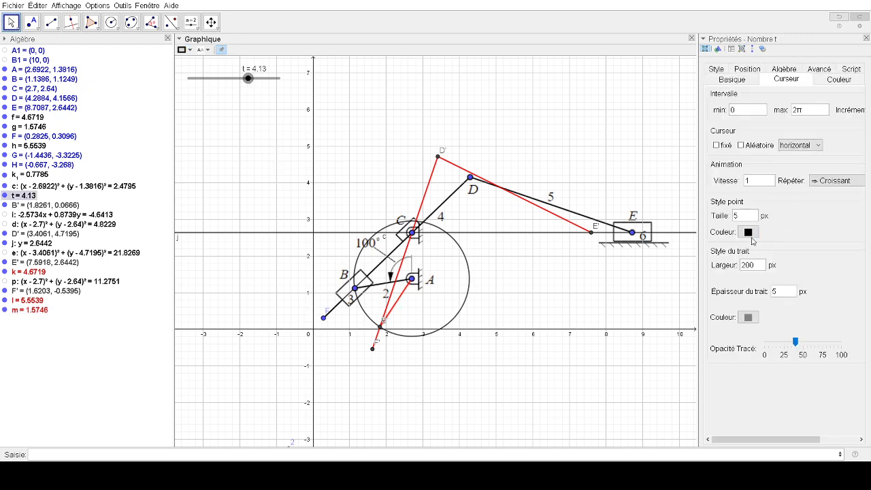
left_click(728, 81)
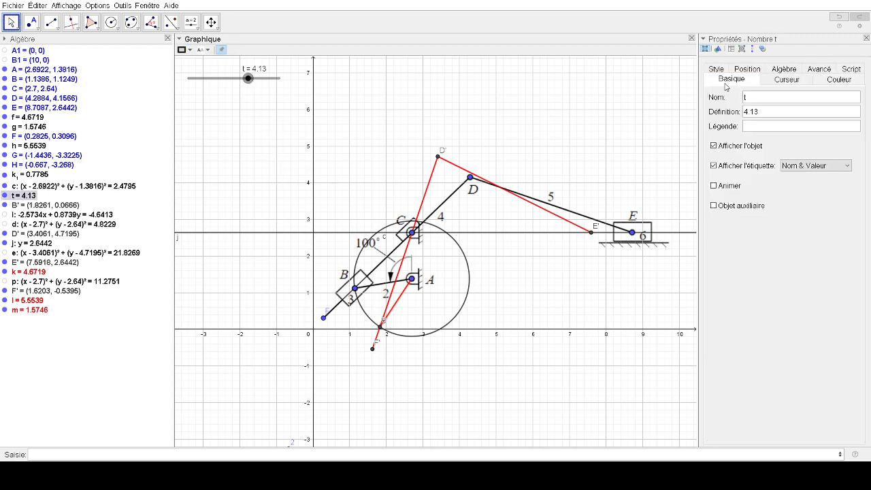
left_click(733, 187)
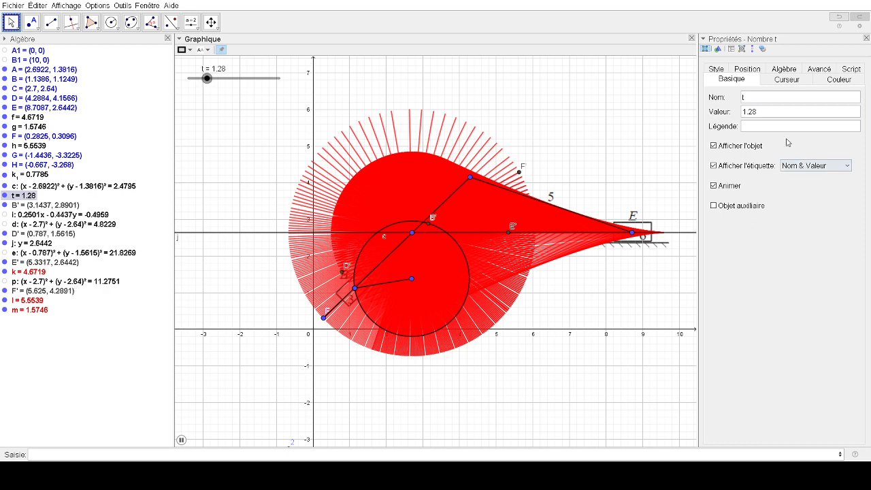
left_click(732, 190)
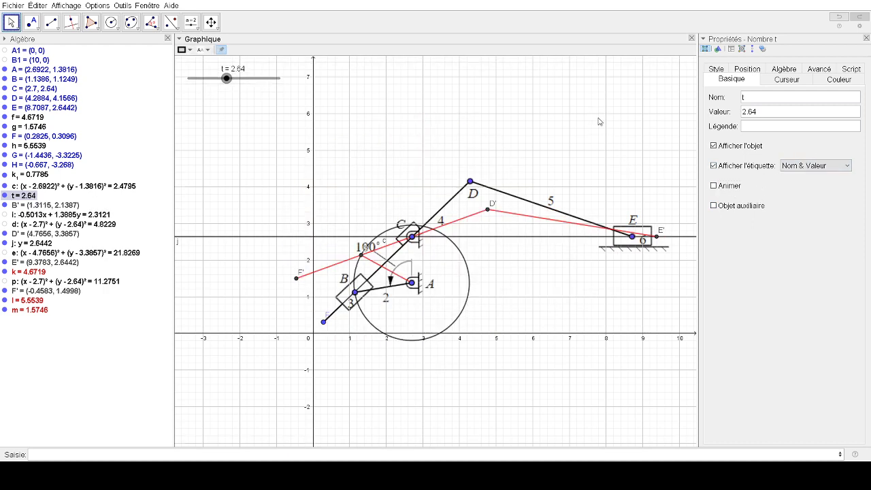